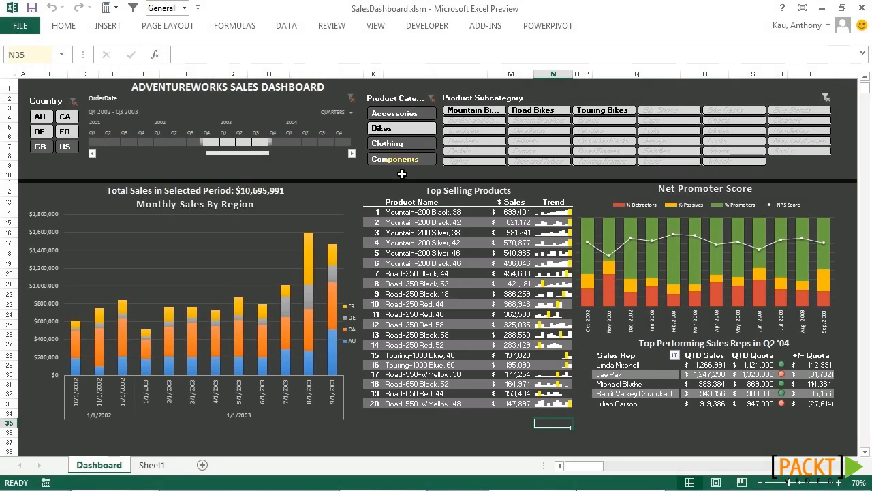
- Filter the finished dashboard to AU, then select every country again
drag(40, 117, 42, 124)
click(43, 120)
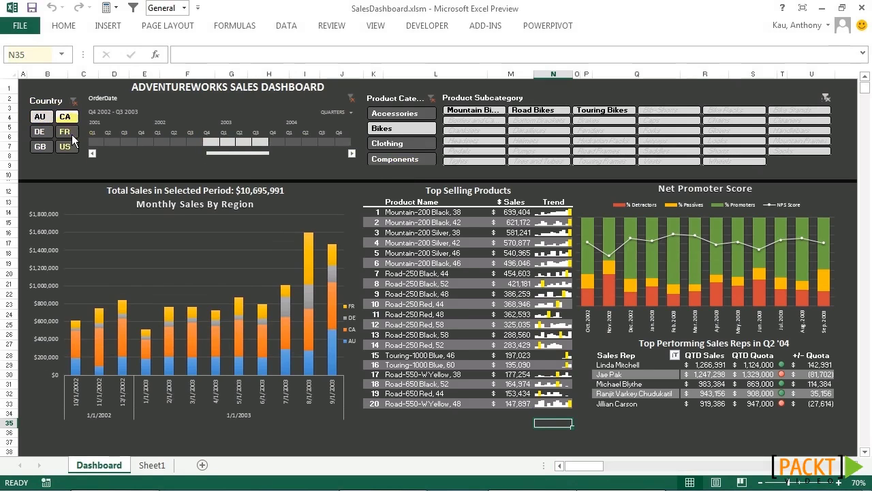
drag(67, 120, 68, 147)
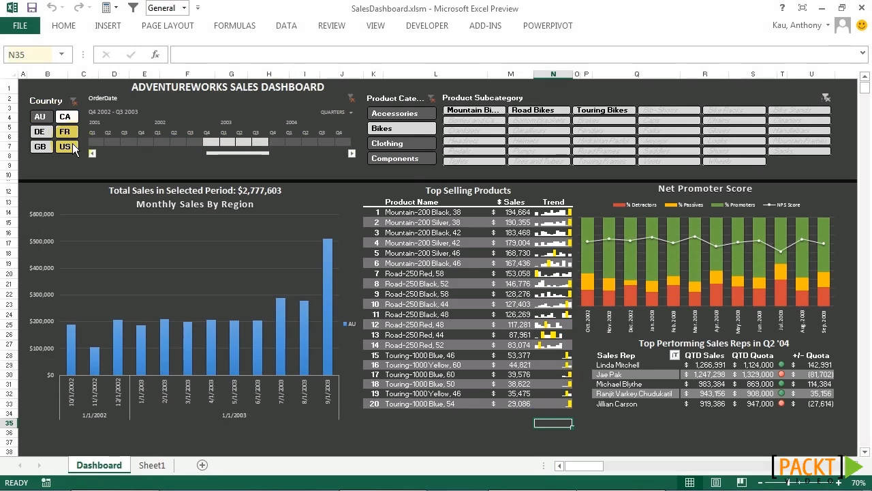
- Filter to Accessories and Hydration Pack, try Bikes and Clothing, then clear the subcategory filter
click(417, 118)
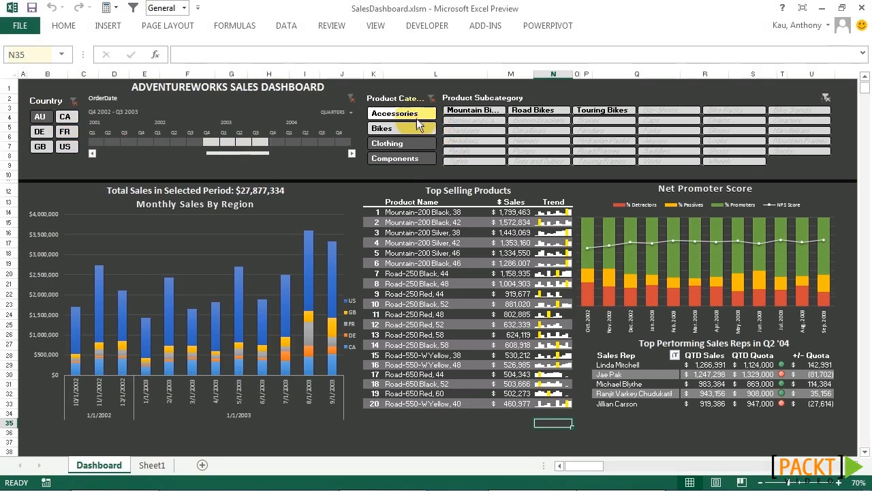
click(416, 114)
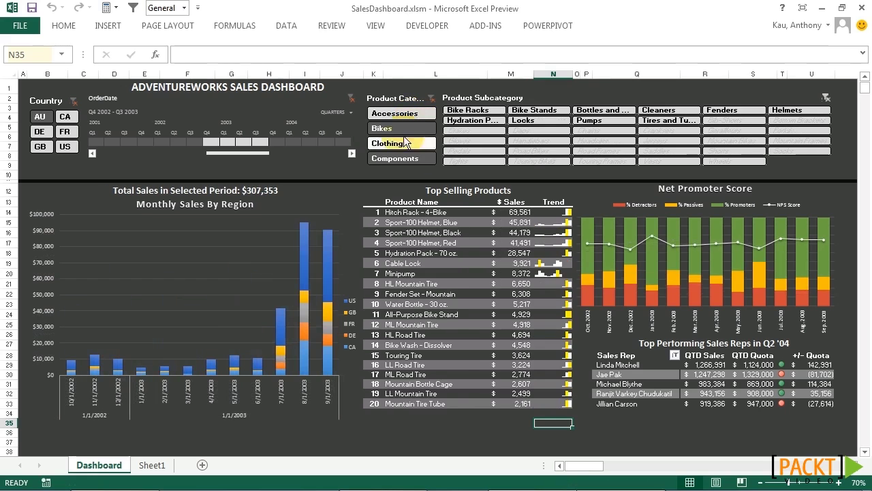
click(476, 120)
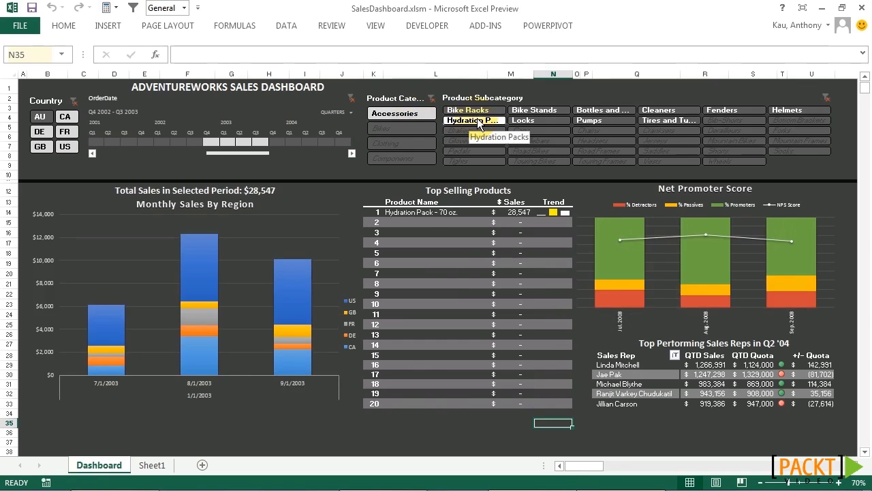
ctrl+click(402, 130)
ctrl+click(399, 144)
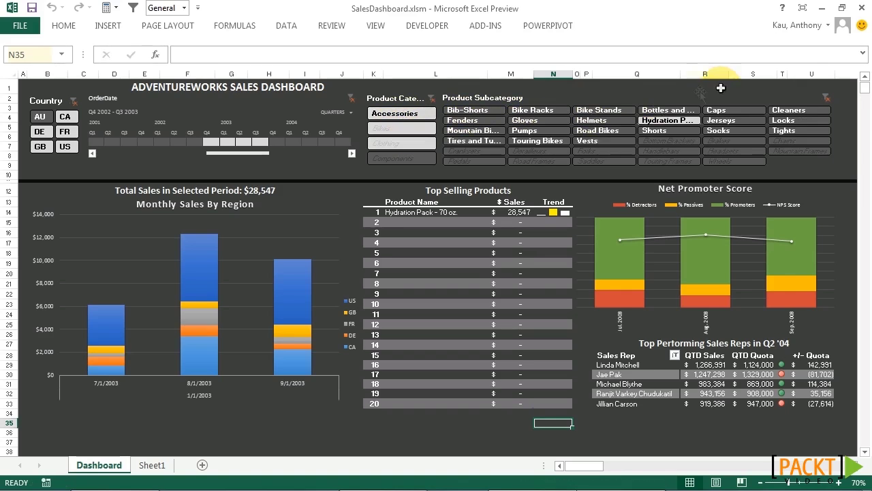
click(825, 96)
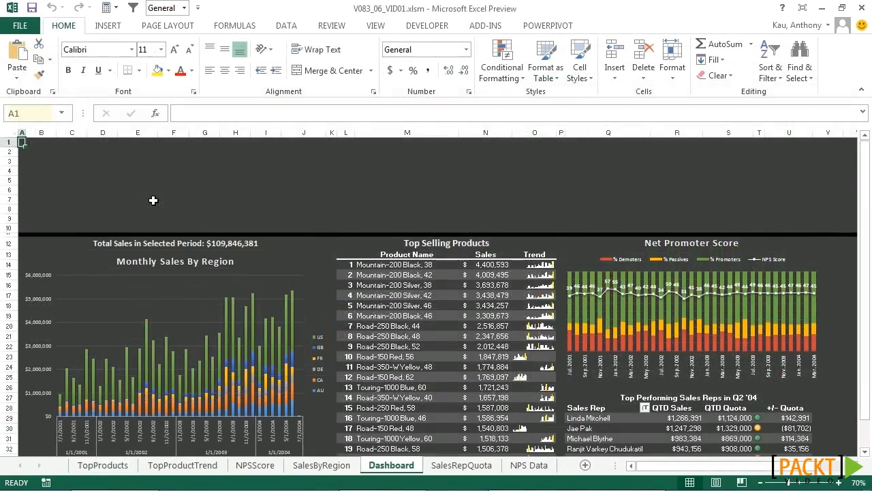
- Start a new slicer using Tables in Workbook Data Model as its source
click(107, 27)
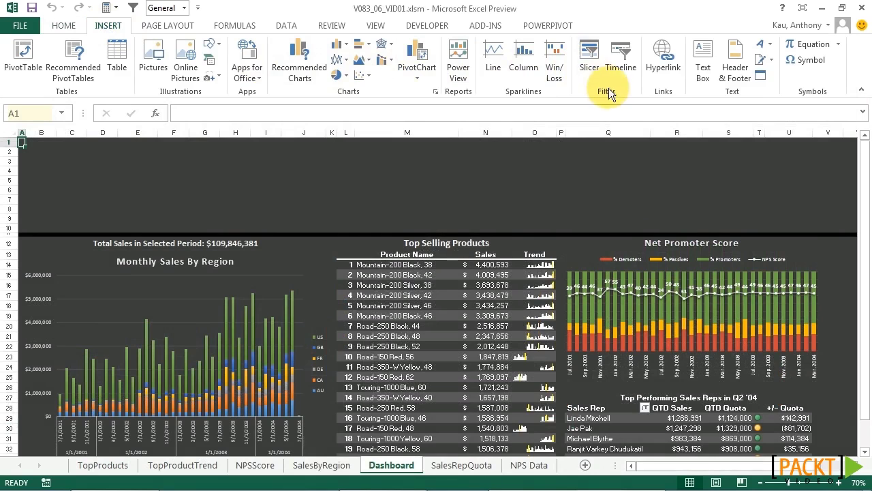
click(591, 63)
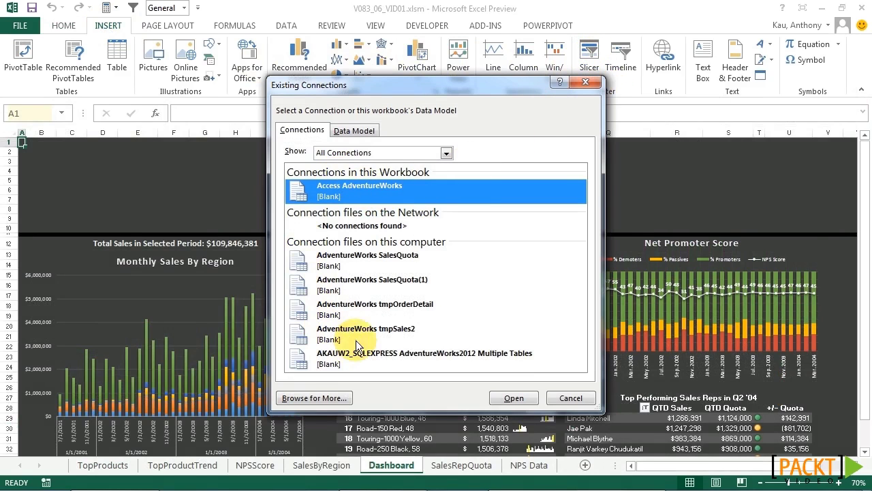
click(355, 132)
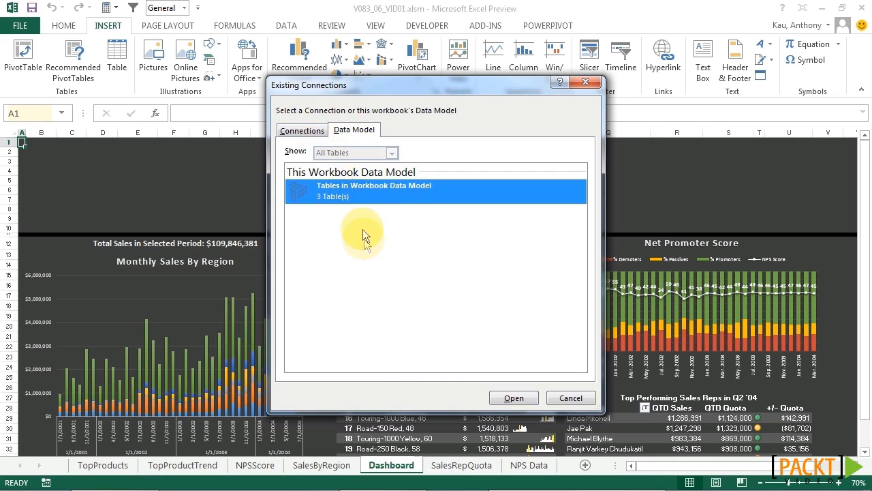
click(511, 398)
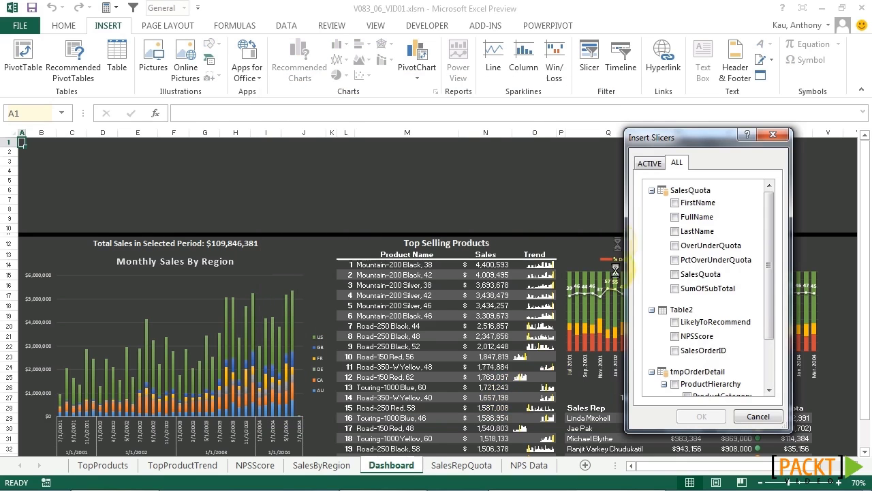
- Insert a slicer on the CountryRegionCode field from tmpOrderDetail's More Fields
mouse_move(625, 130)
mouse_down()
mouse_move(430, 24)
mouse_move(438, 36)
mouse_up()
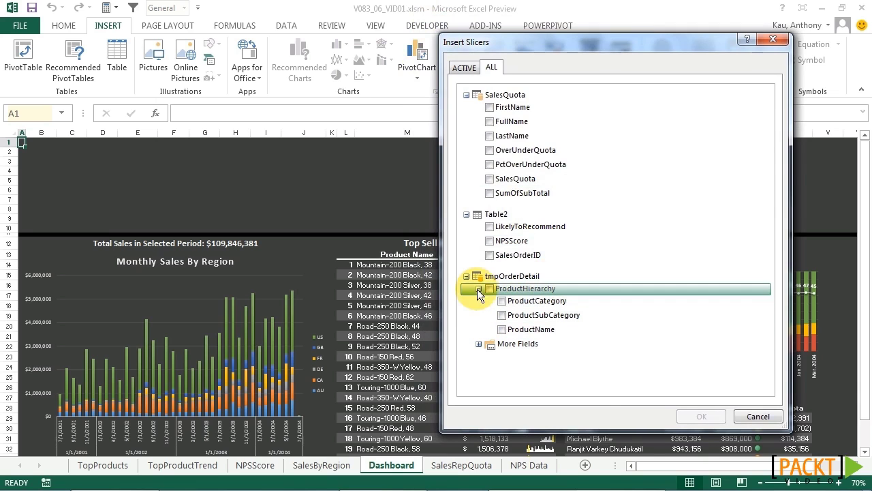
click(479, 344)
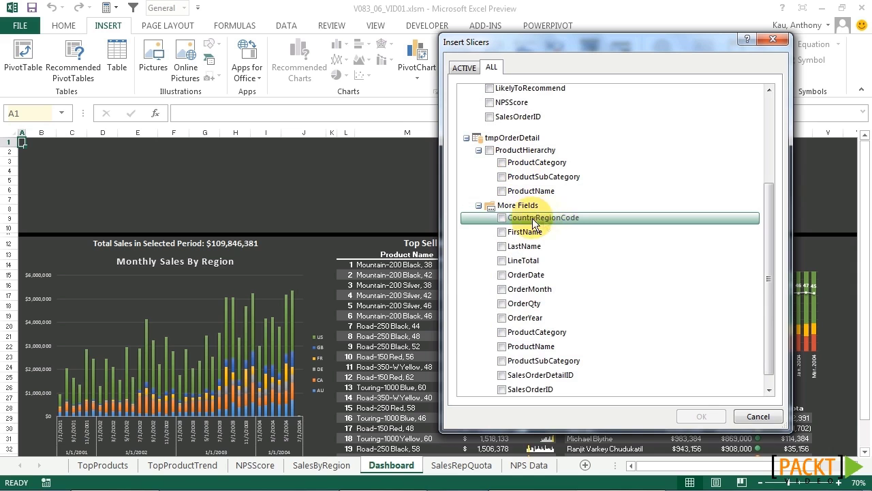
click(504, 217)
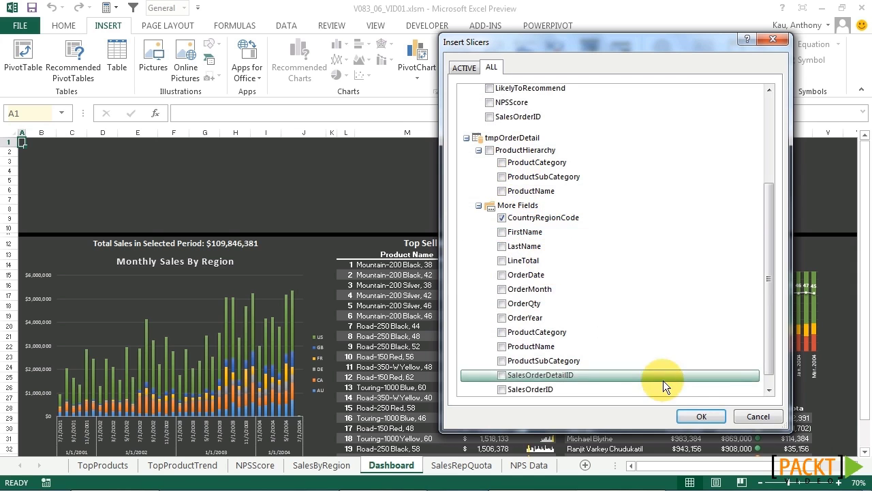
click(698, 417)
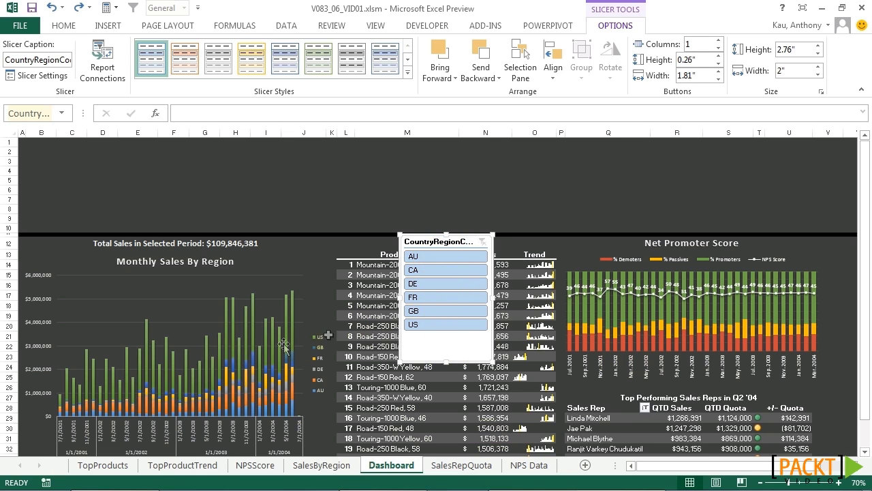
- Tick the Dashboard, NPSScore, SalesByRegion and TopProducts pivot tables in the slicer's report connections
click(114, 74)
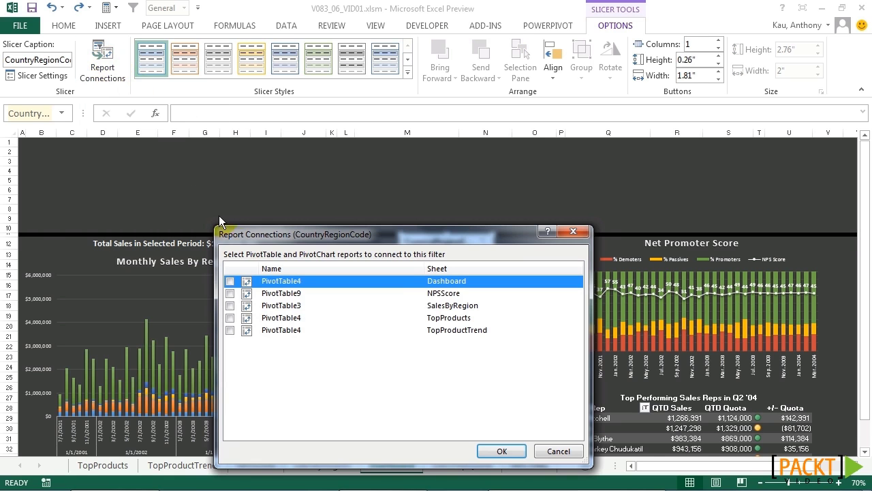
click(229, 282)
click(229, 294)
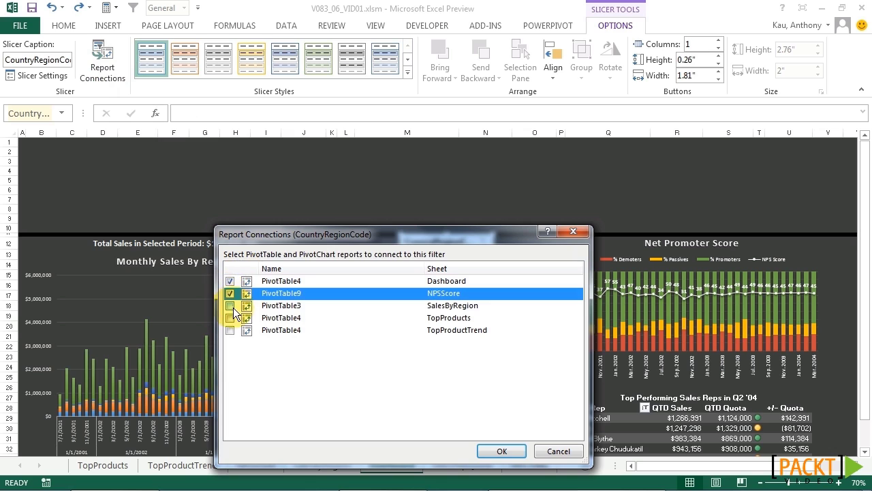
click(231, 319)
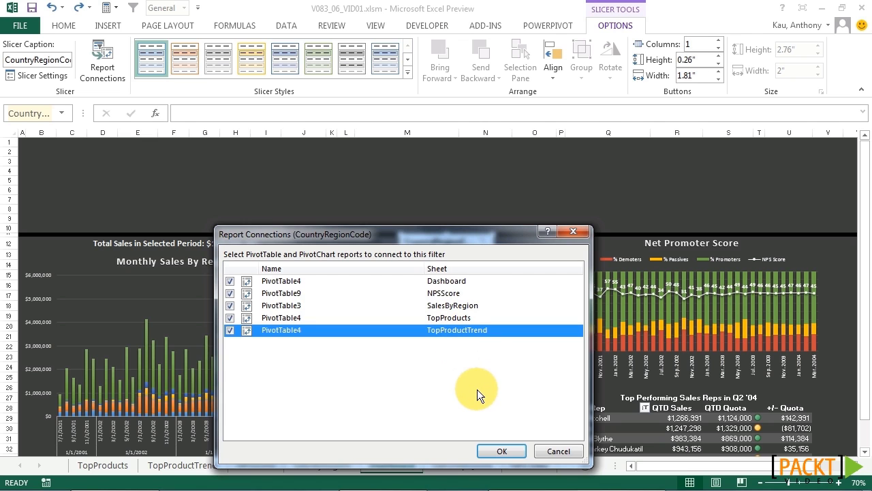
- Confirm the report connections and test the country slicer by filtering to DE, then FR
click(497, 449)
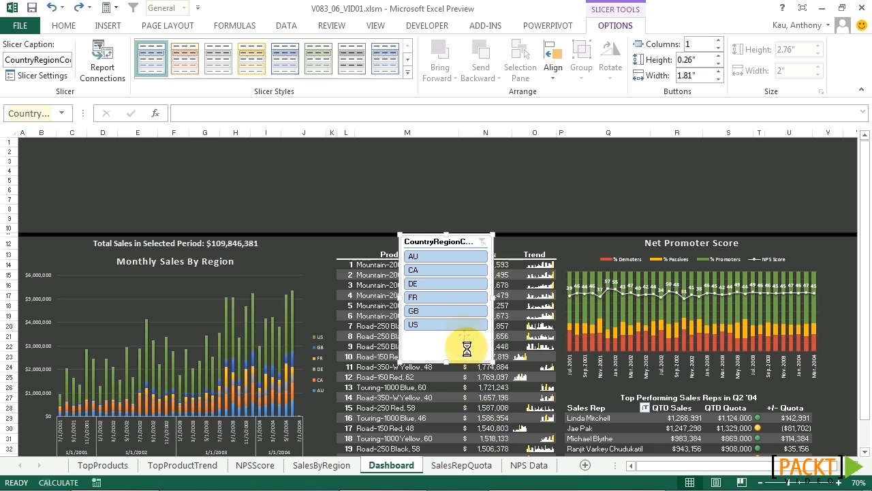
click(450, 285)
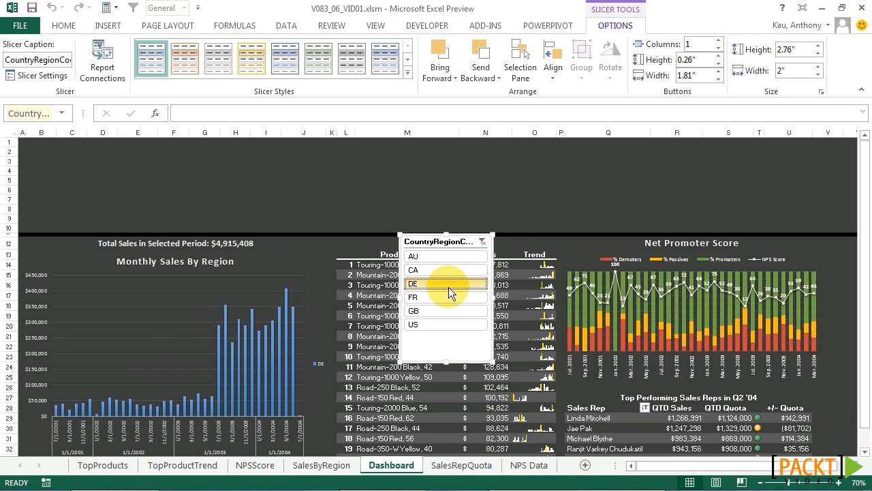
click(450, 297)
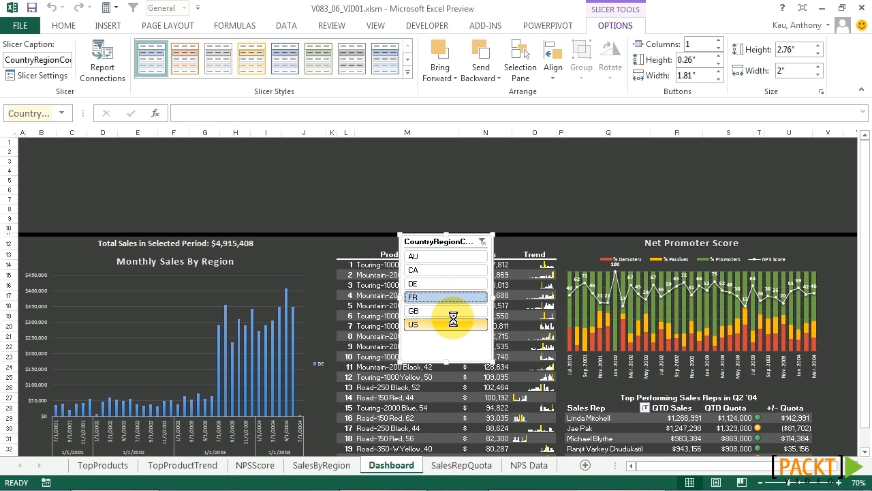
- Filter to CA, DE, FR and GB and move the slicer into the empty top-left band
drag(454, 310, 450, 271)
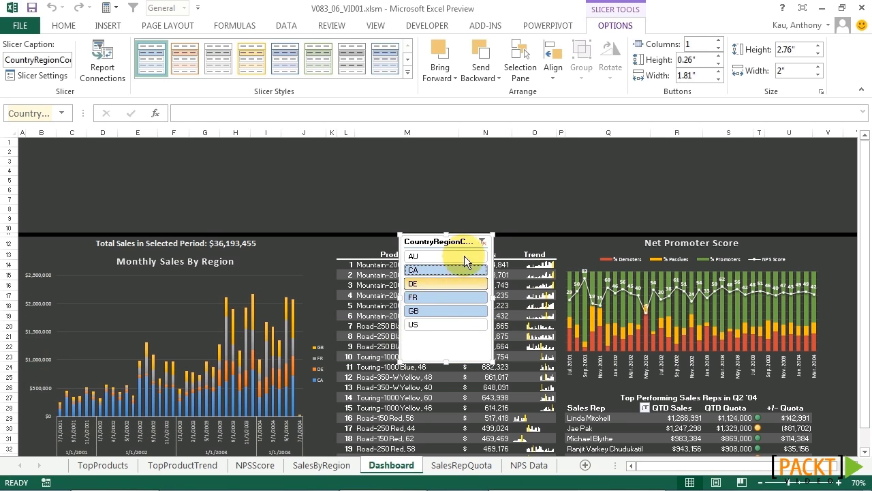
mouse_move(465, 230)
mouse_down()
mouse_move(276, 160)
mouse_move(265, 141)
mouse_up()
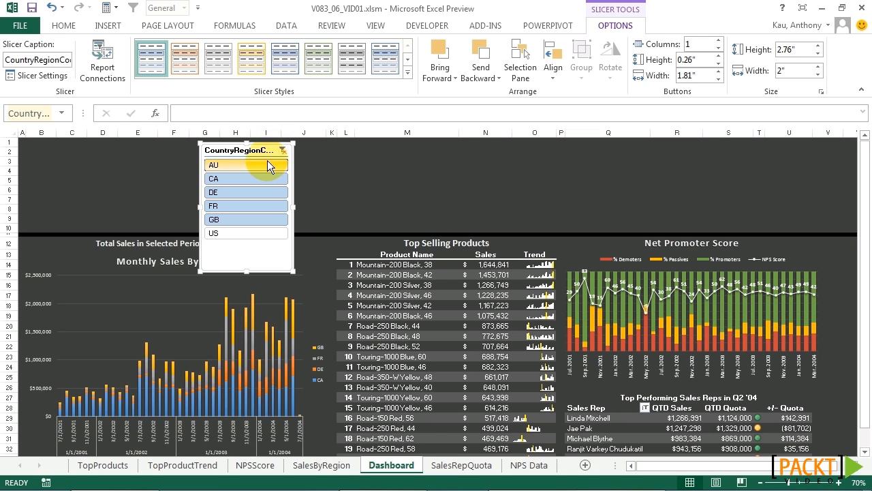
drag(265, 148, 86, 147)
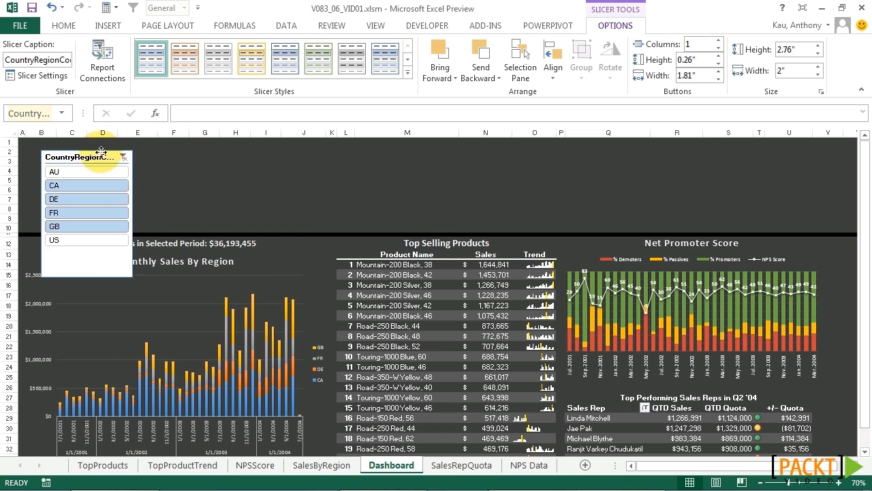
- Insert ProductCategory and ProductSubCategory slicers from tmpOrderDetail's More Fields in the Data Model
click(22, 141)
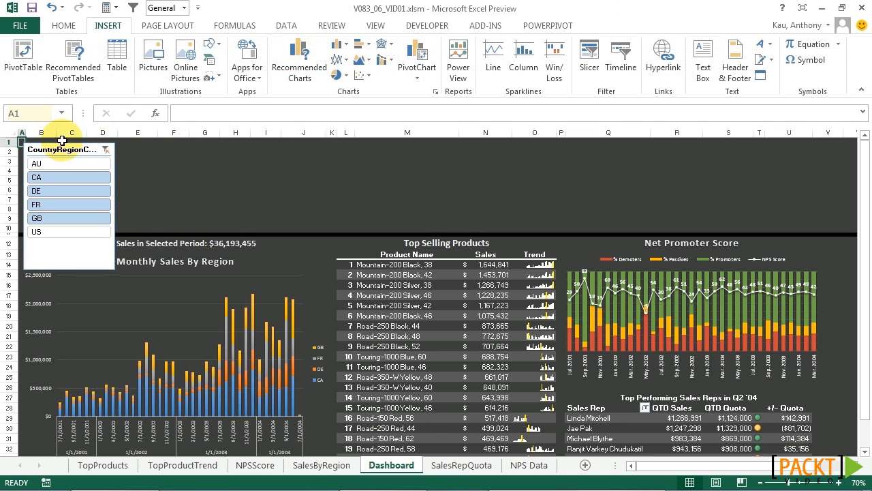
click(598, 54)
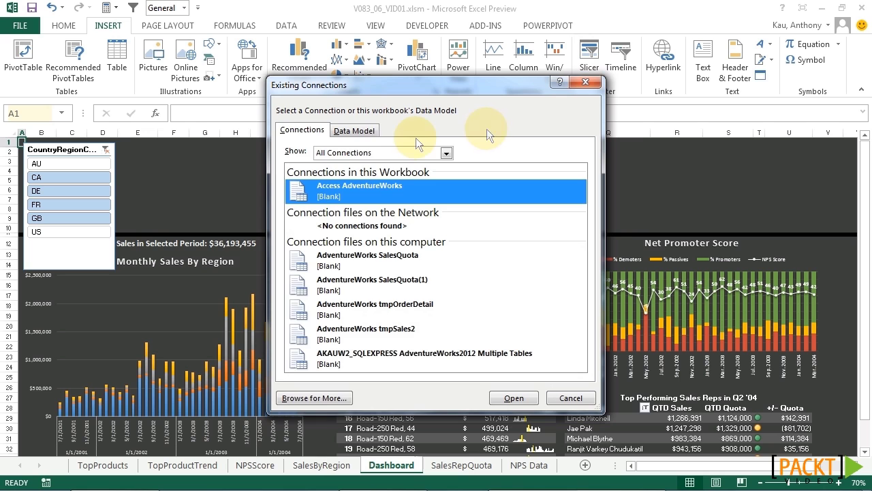
click(354, 130)
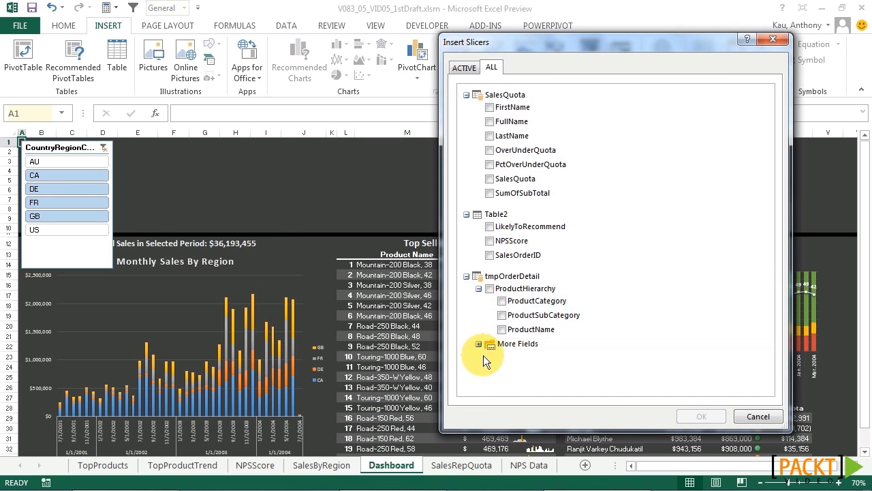
click(479, 345)
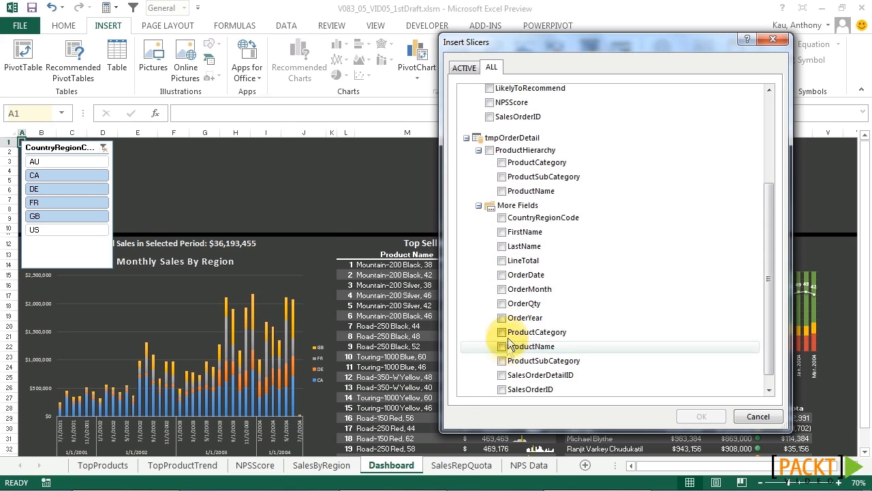
click(504, 334)
click(502, 332)
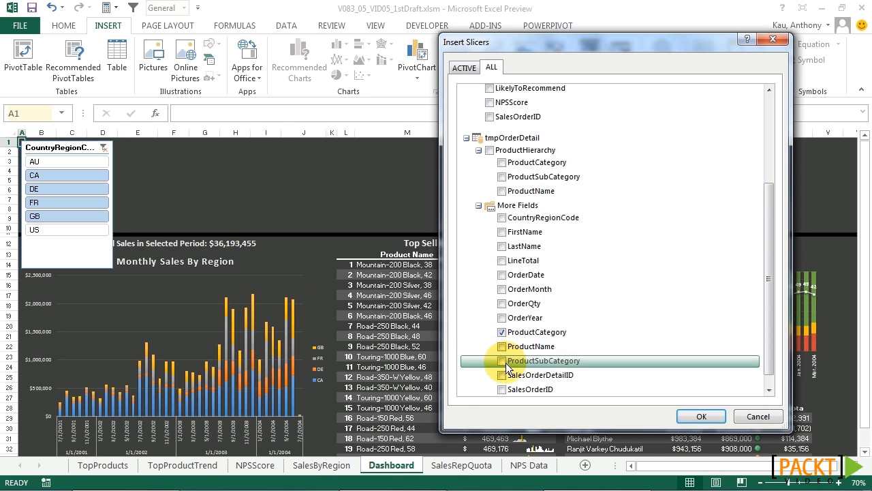
click(687, 417)
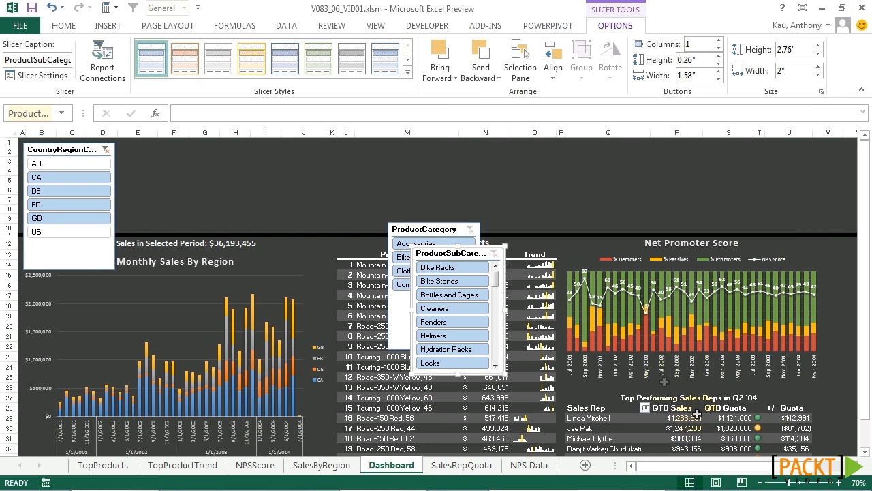
- Move both product slicers into the top band and link ProductCategory to all five pivot tables
drag(410, 232, 394, 160)
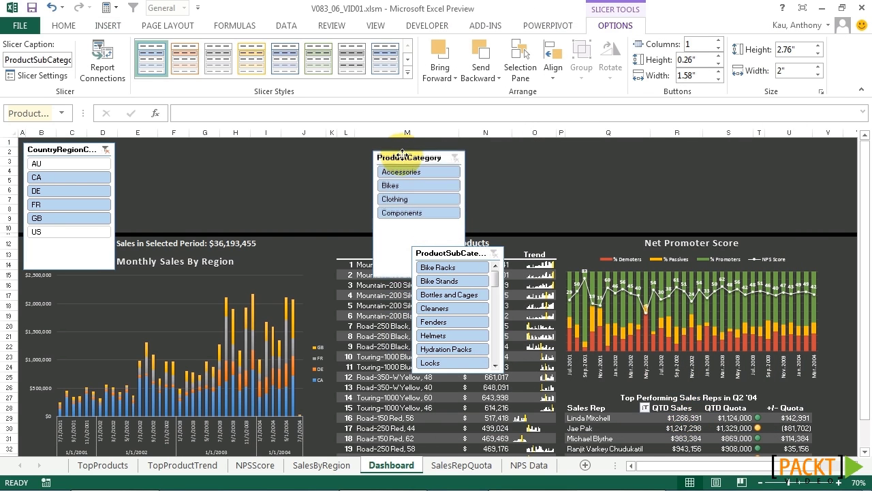
drag(458, 252, 525, 158)
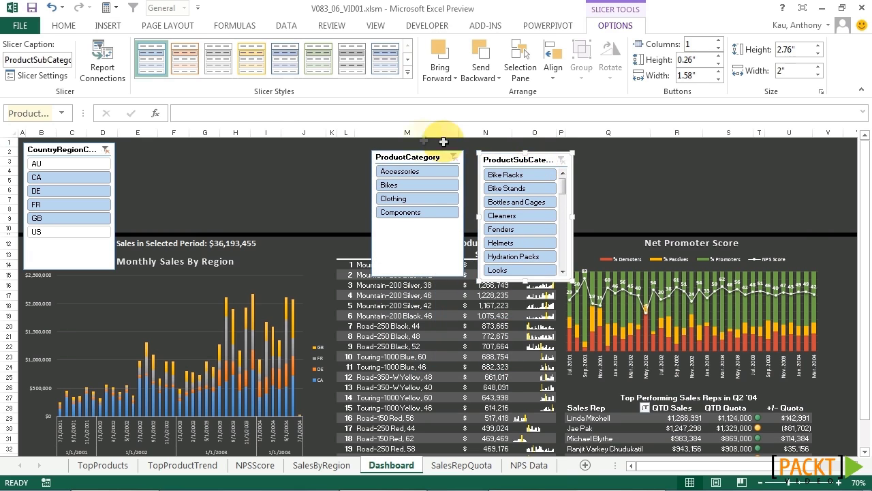
click(415, 156)
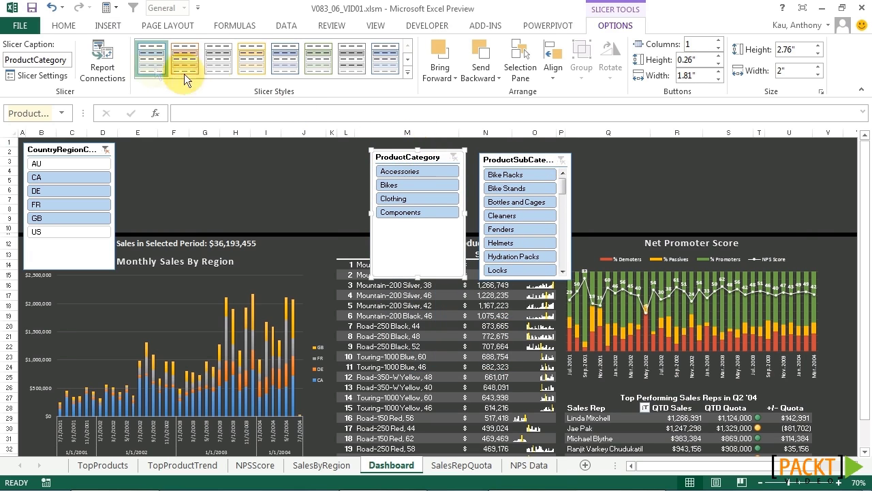
click(107, 73)
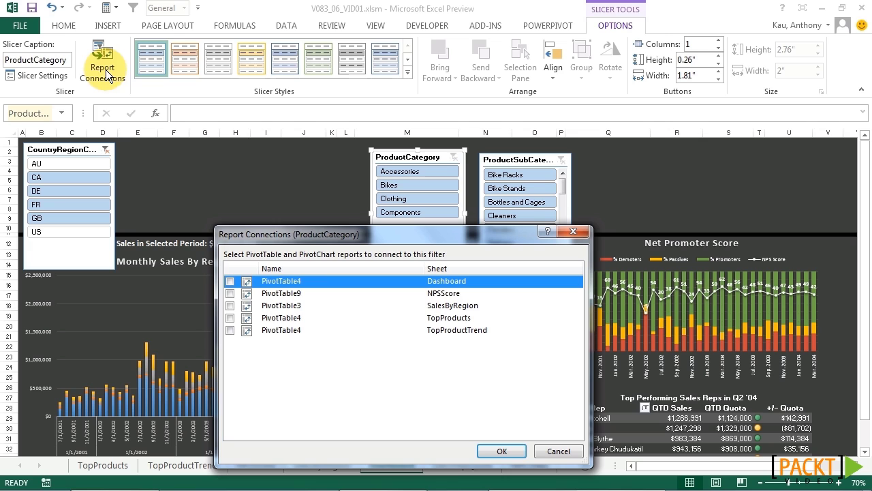
click(230, 294)
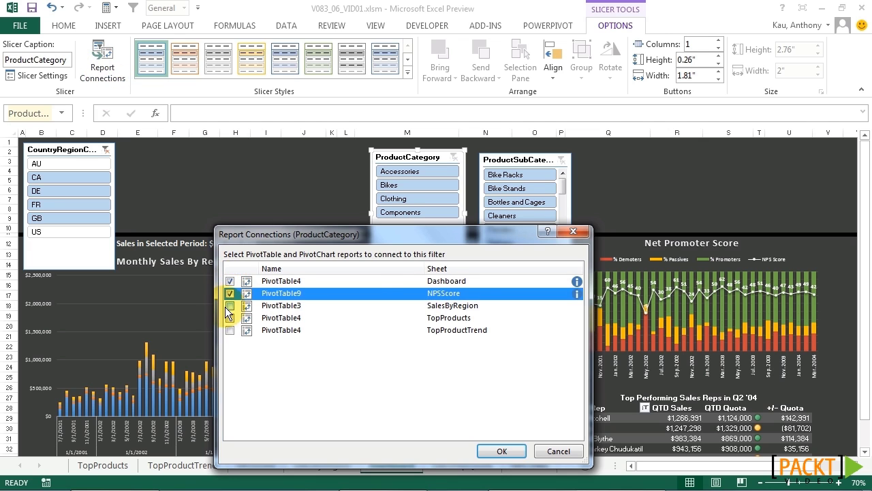
click(229, 317)
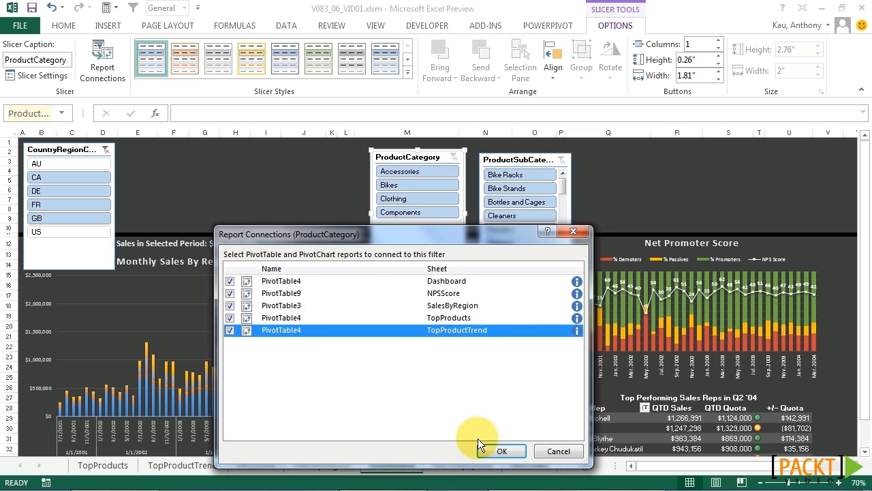
click(495, 453)
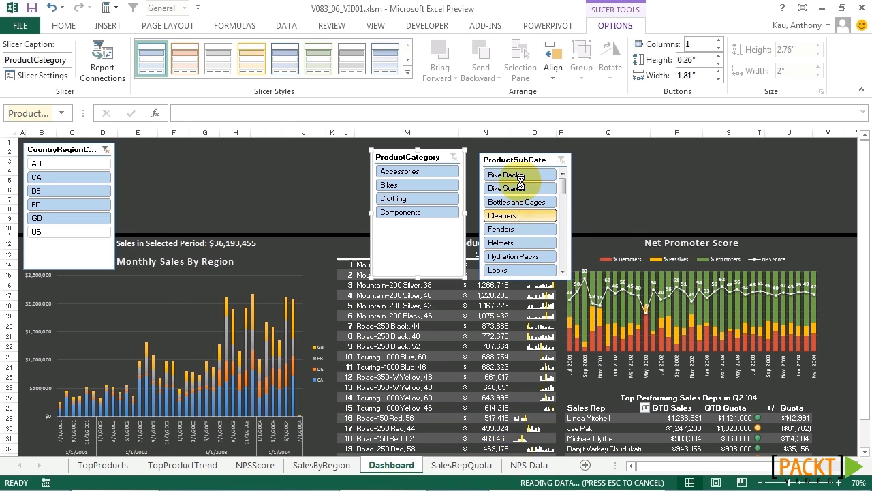
- Review ProductSubCategory's report connections and close them unchanged
click(513, 160)
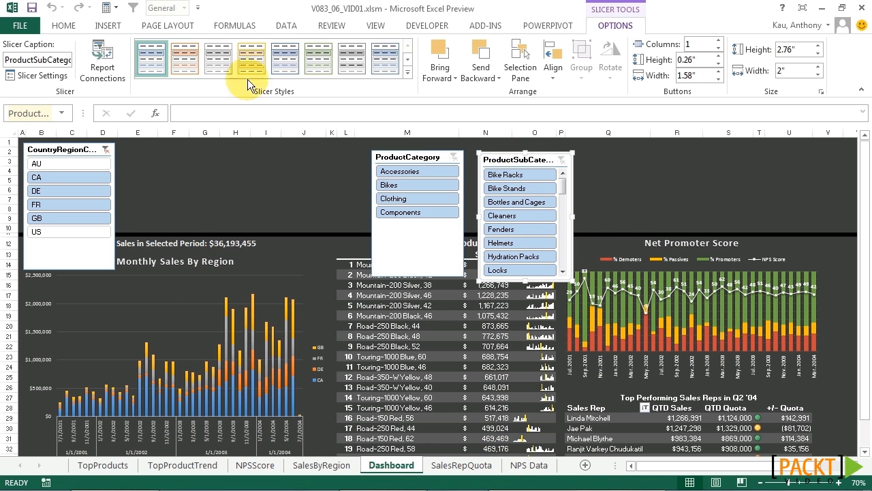
click(102, 61)
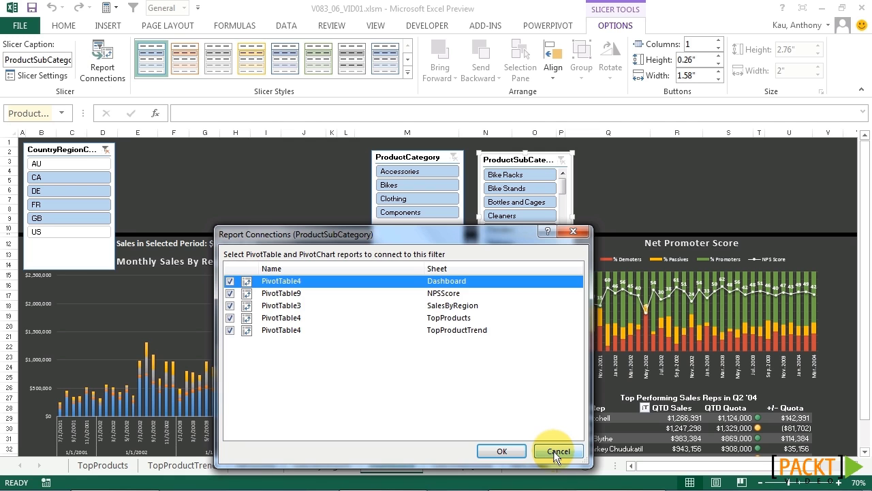
click(554, 450)
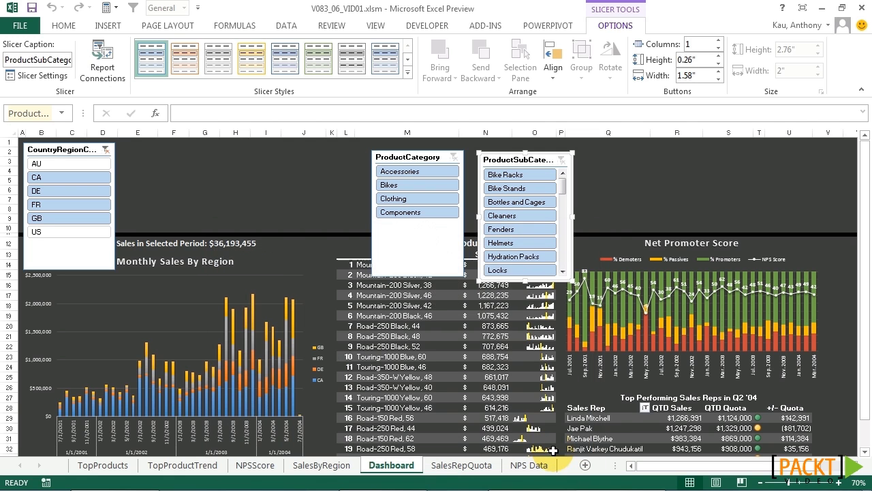
- Filter the dashboard down to Bike Stands and widen the ProductSubCategory slicer across the top right
click(418, 184)
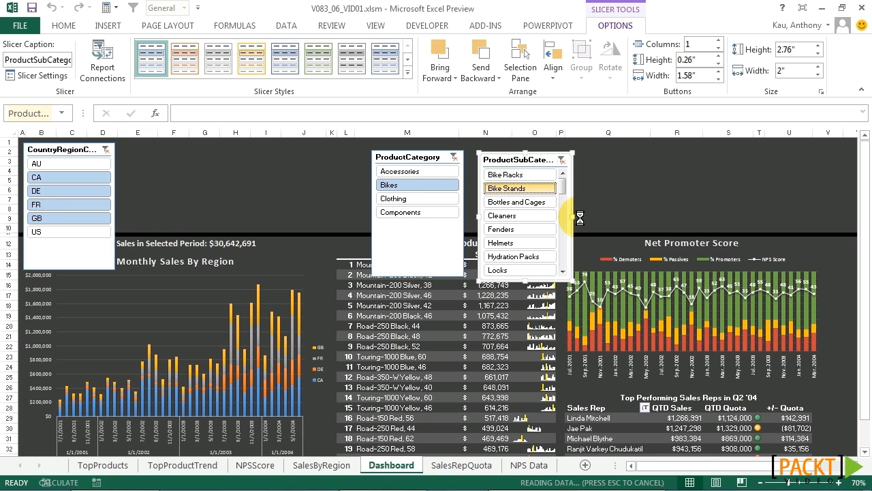
click(520, 188)
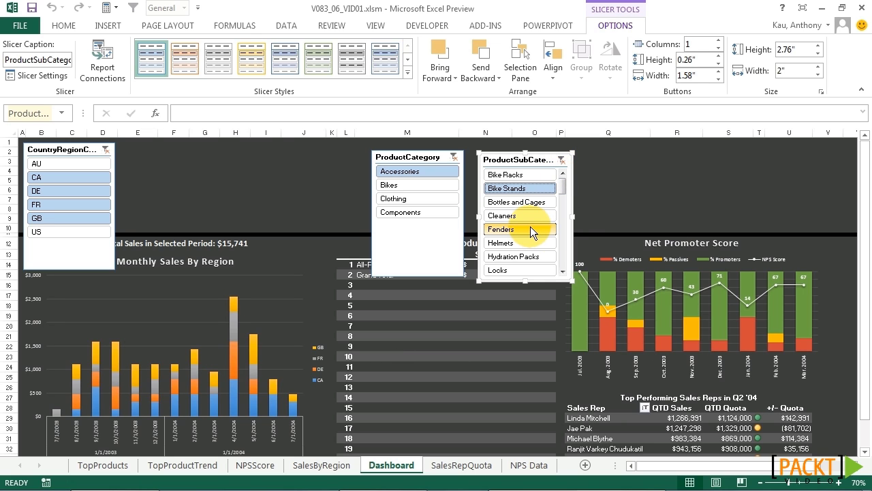
drag(572, 282, 823, 225)
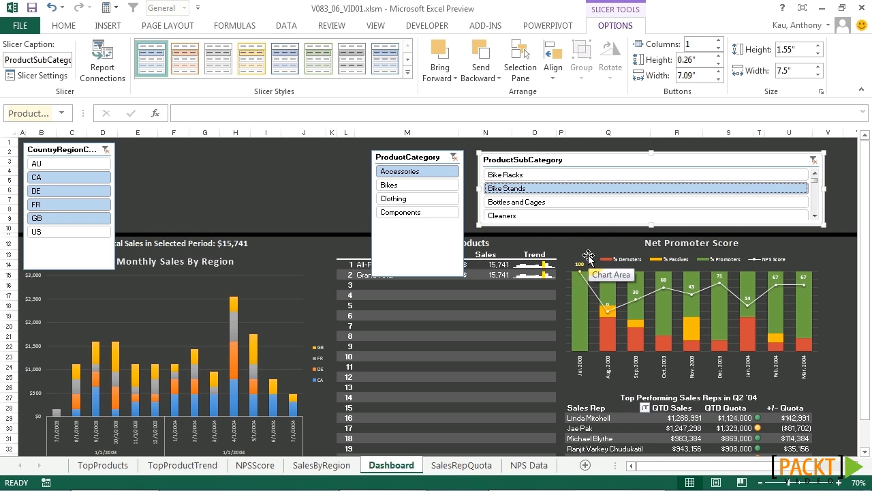